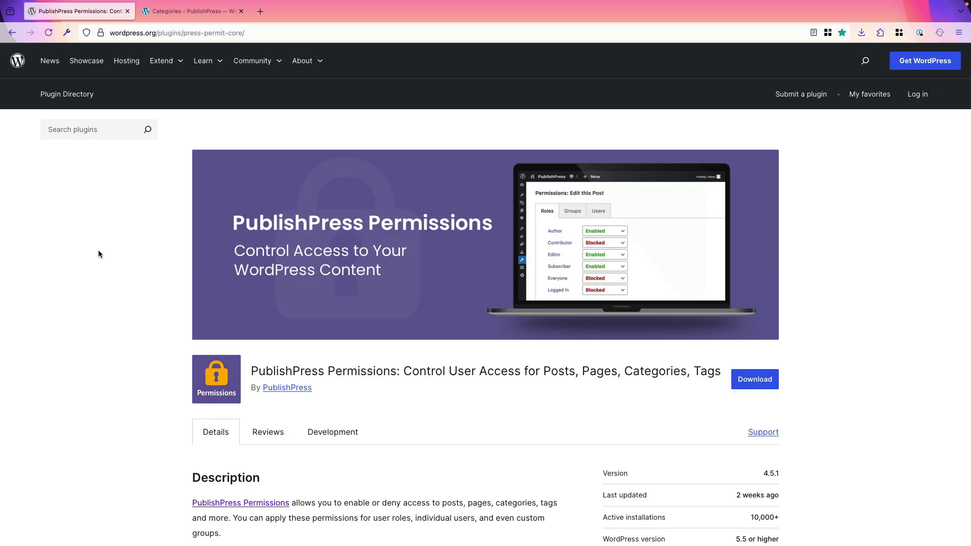
Go from the Categories tab to the PublishPress Permissions groups list
left_click(169, 16)
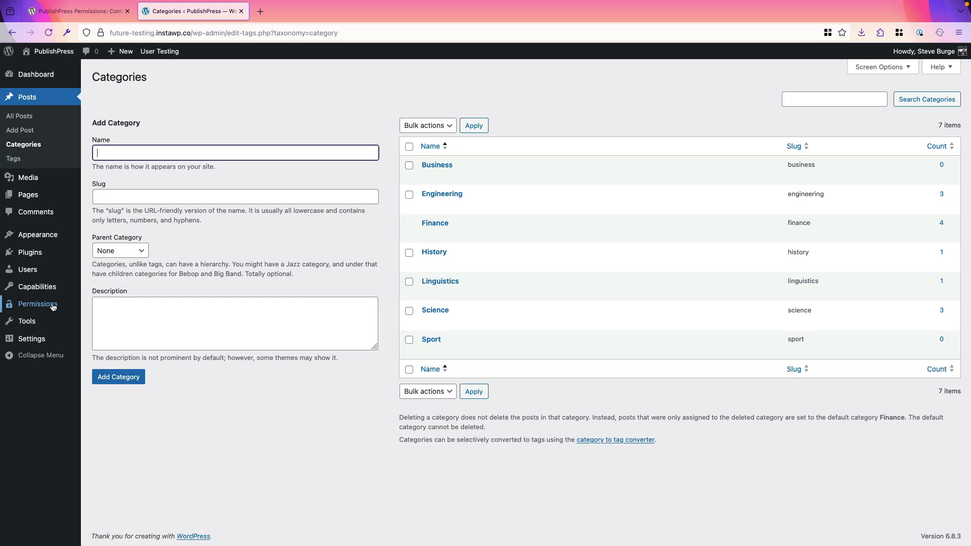
mouse_move(51, 307)
mouse_move(53, 289)
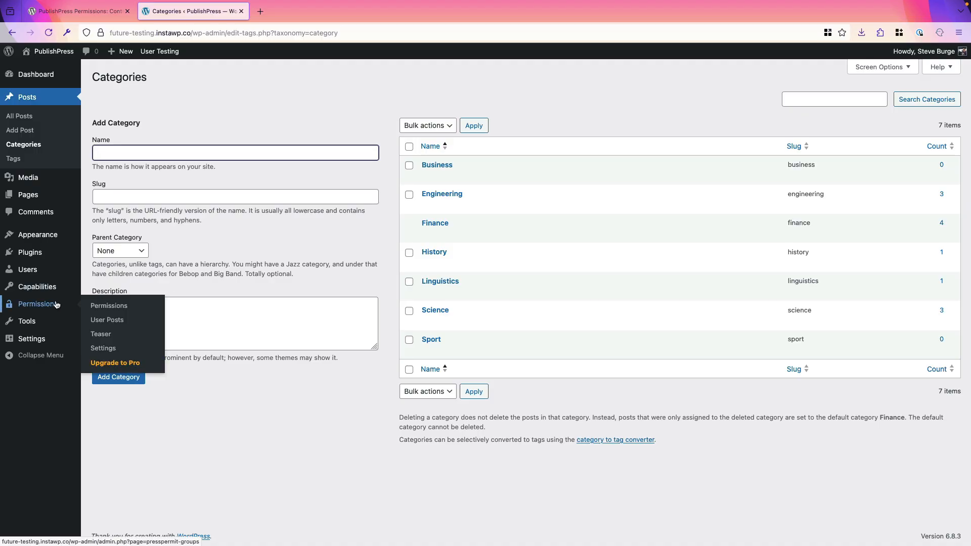
left_click(98, 310)
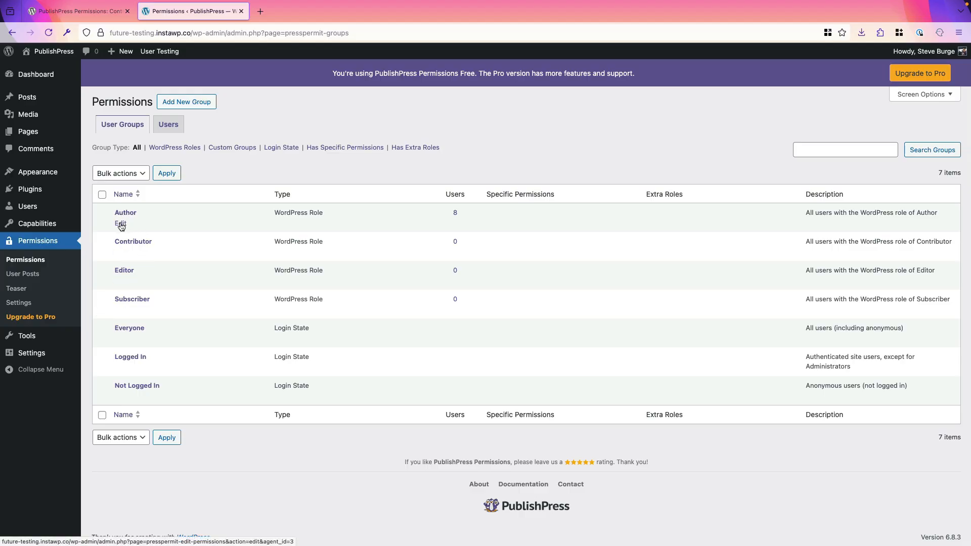
For the Author role, add a Post rule: Assign Term, Limit to, Categories, Engineering
left_click(122, 225)
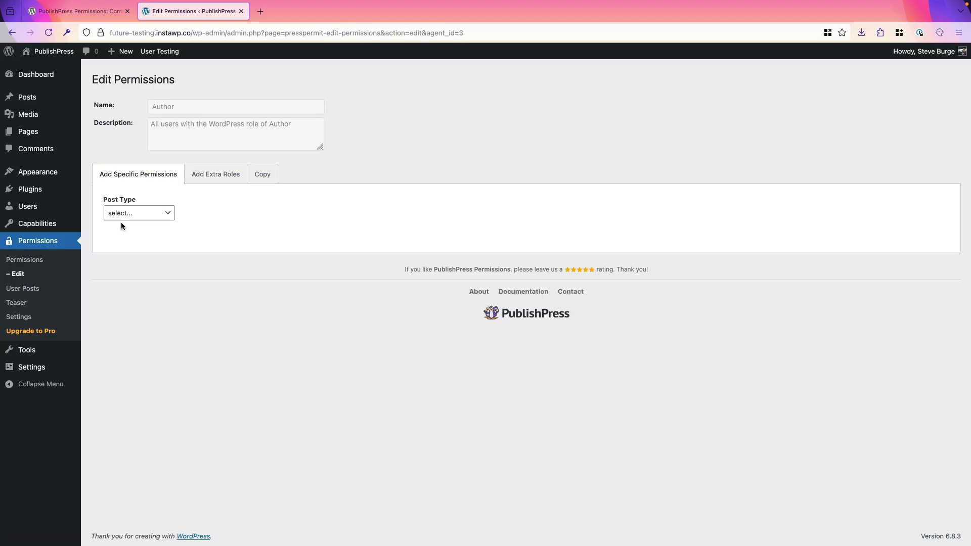
left_click(126, 221)
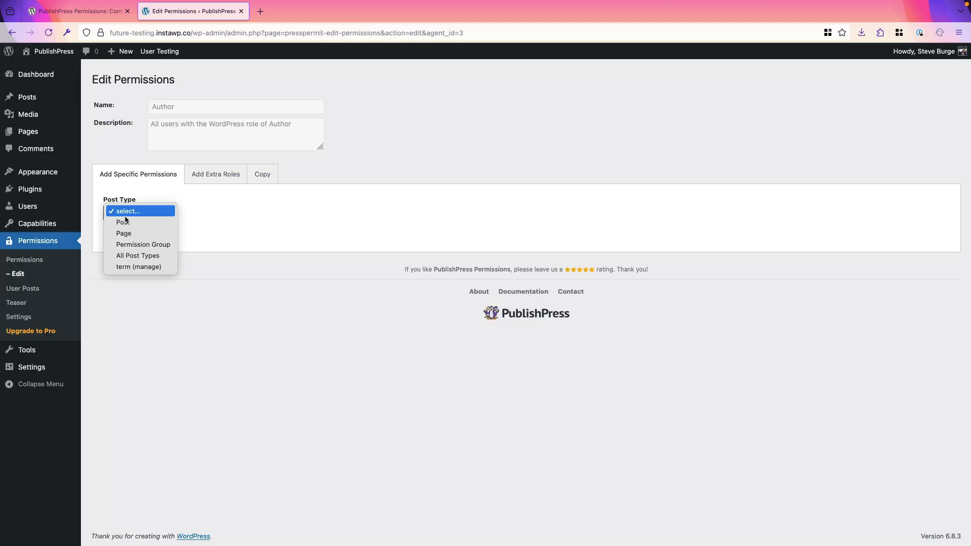
left_click(126, 221)
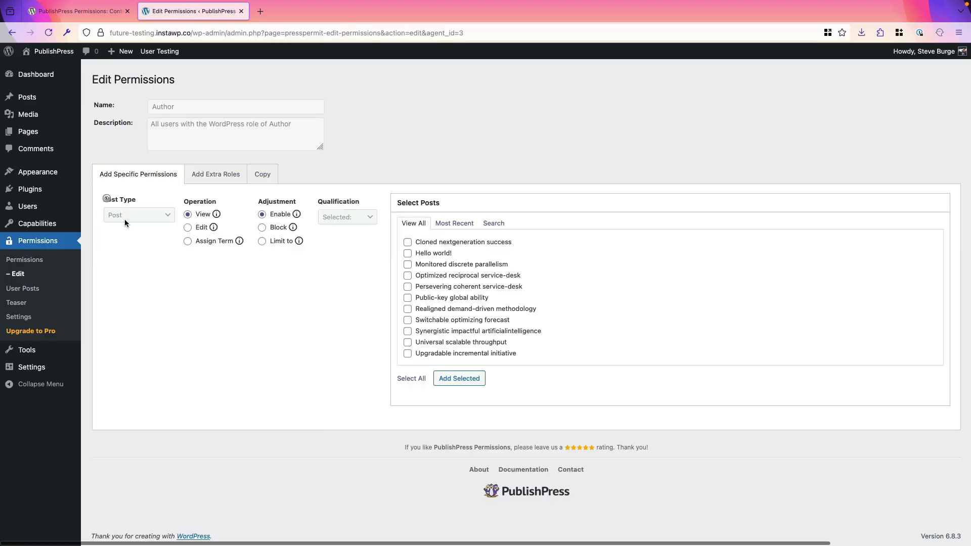
left_click(187, 242)
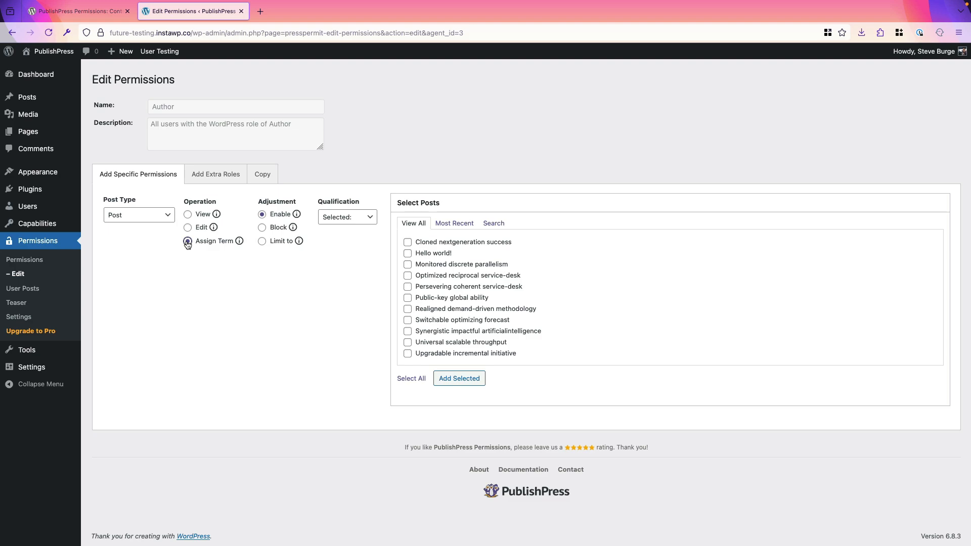
left_click(263, 242)
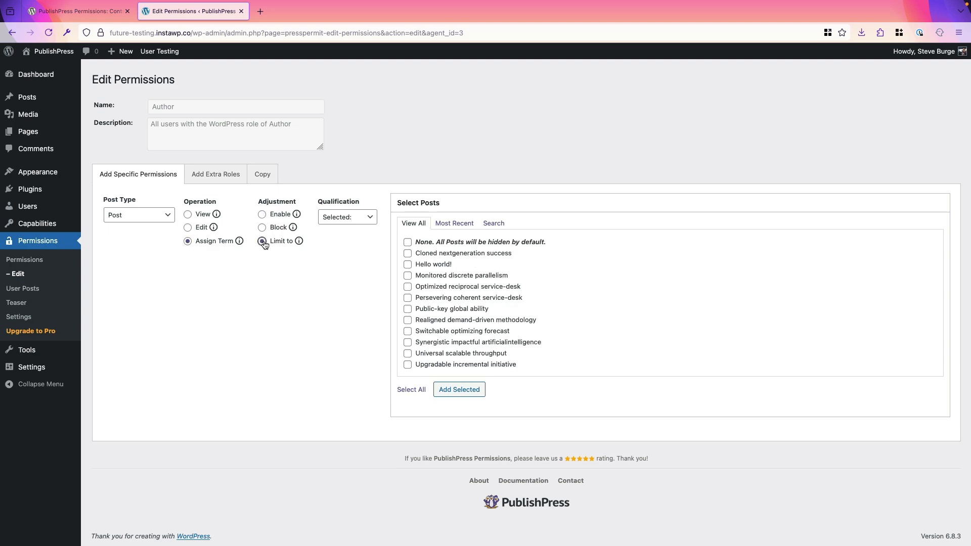
left_click(344, 223)
left_click(344, 225)
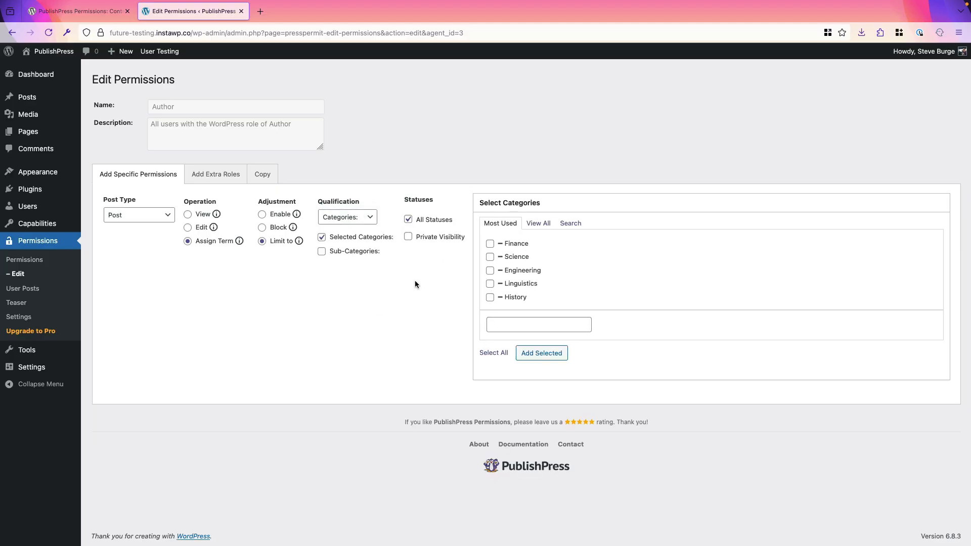
left_click(490, 271)
mouse_move(207, 246)
mouse_move(284, 246)
left_click(550, 357)
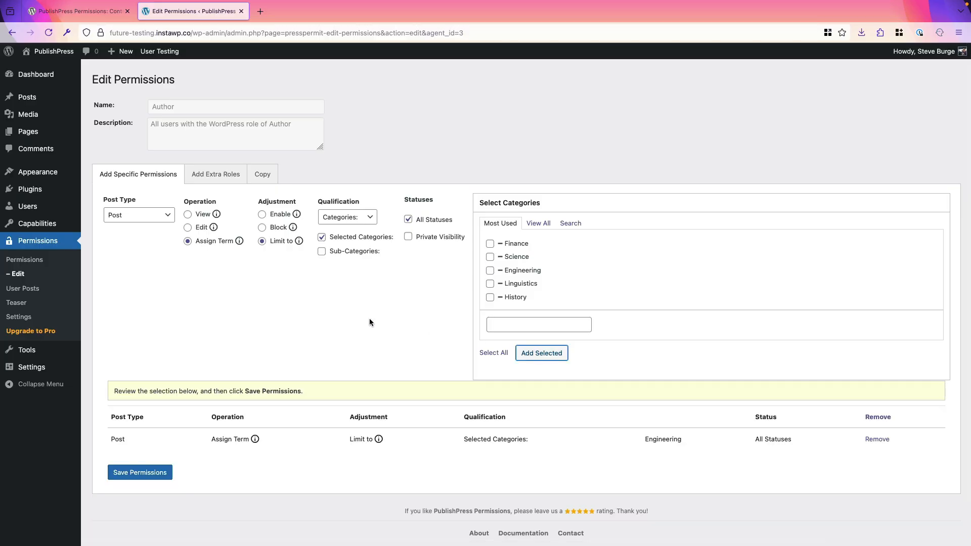
scroll(369, 322, "down", 1)
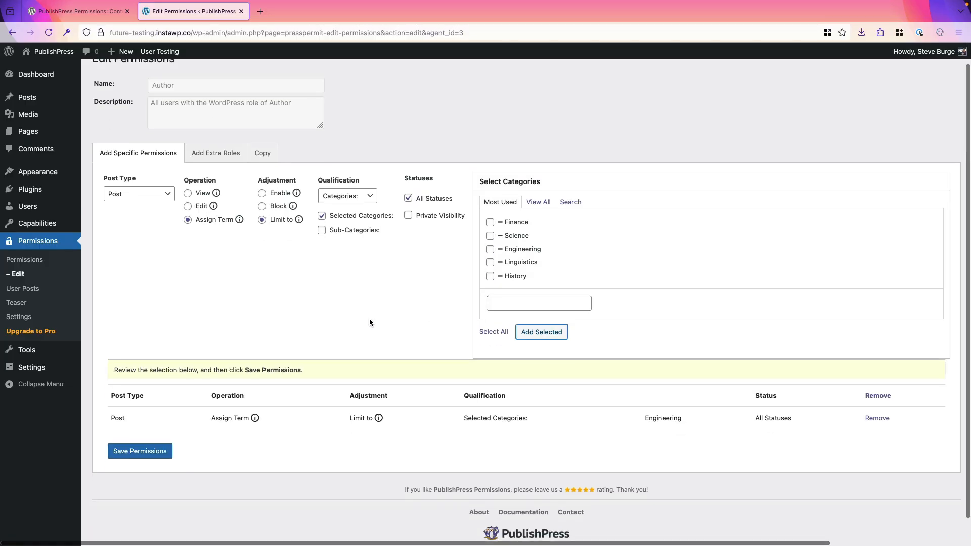
Save the Author role's Engineering-only limit and go to the Users list
left_click(144, 451)
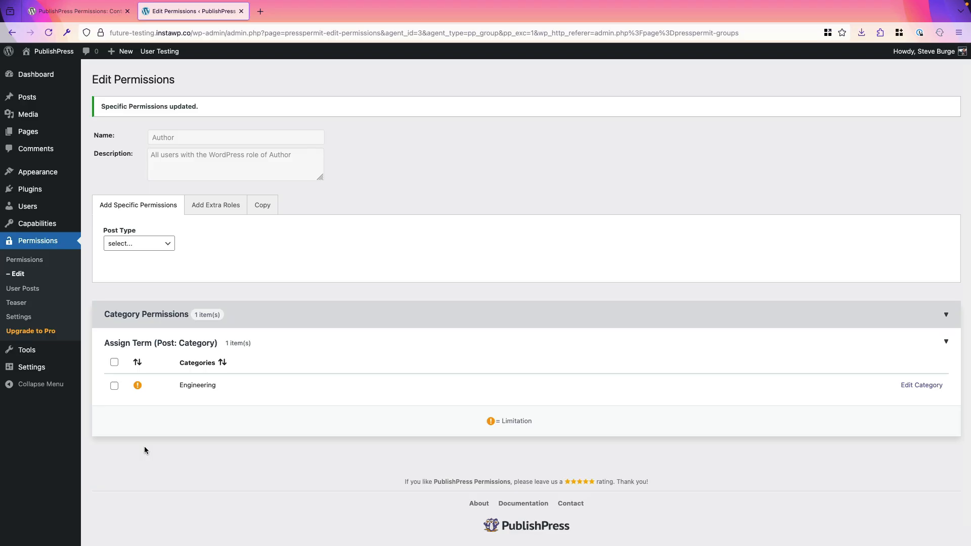
mouse_move(185, 388)
left_click(29, 207)
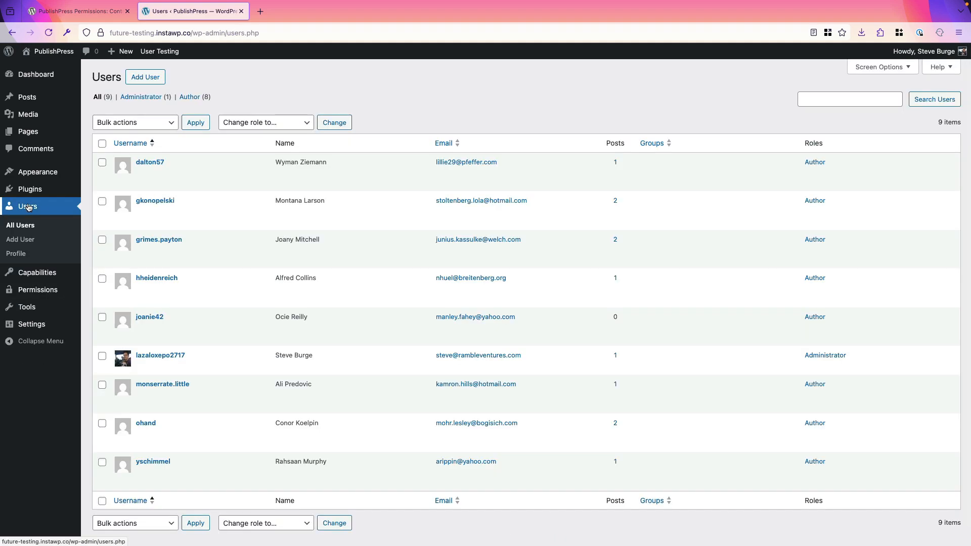
Test as the first Author user that a new post offers only Engineering, then return to administrator view
mouse_move(137, 184)
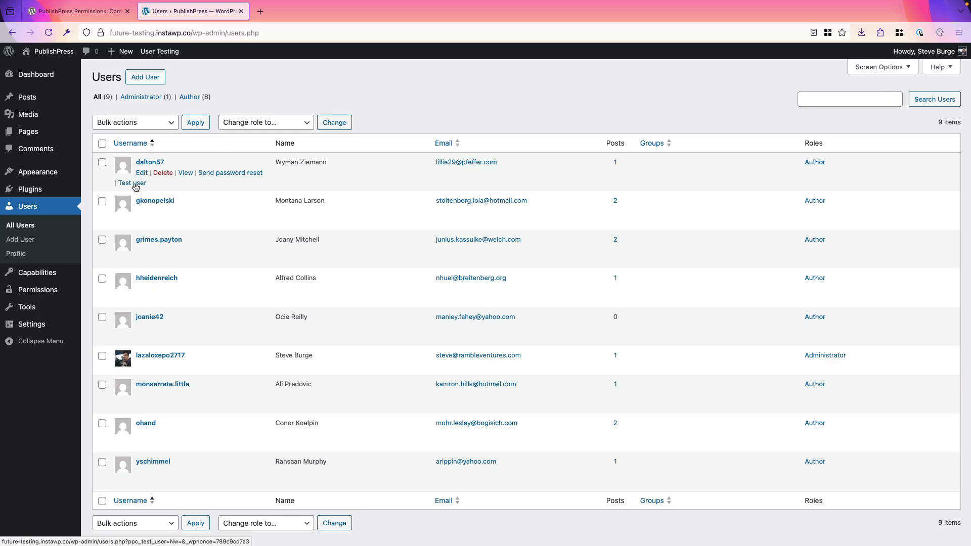
left_click(134, 184)
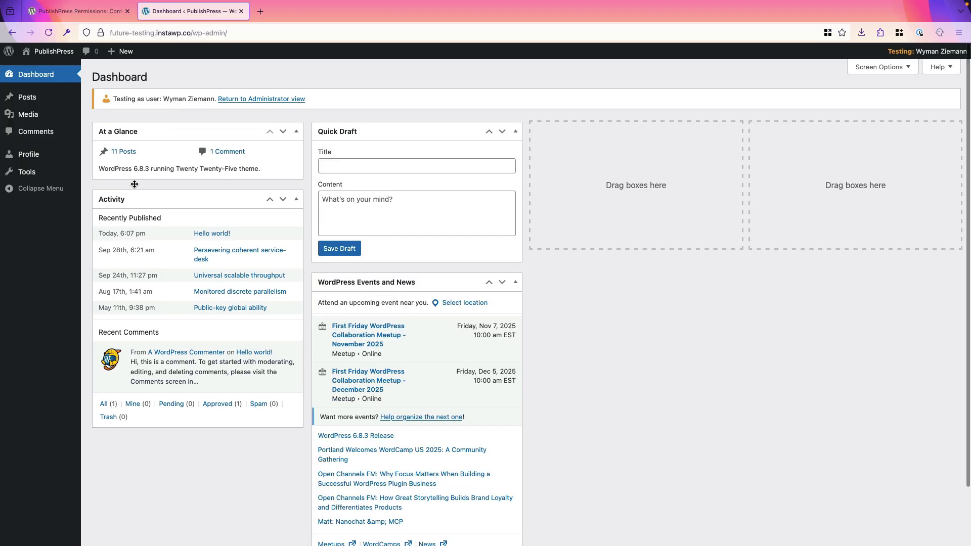
left_click(34, 98)
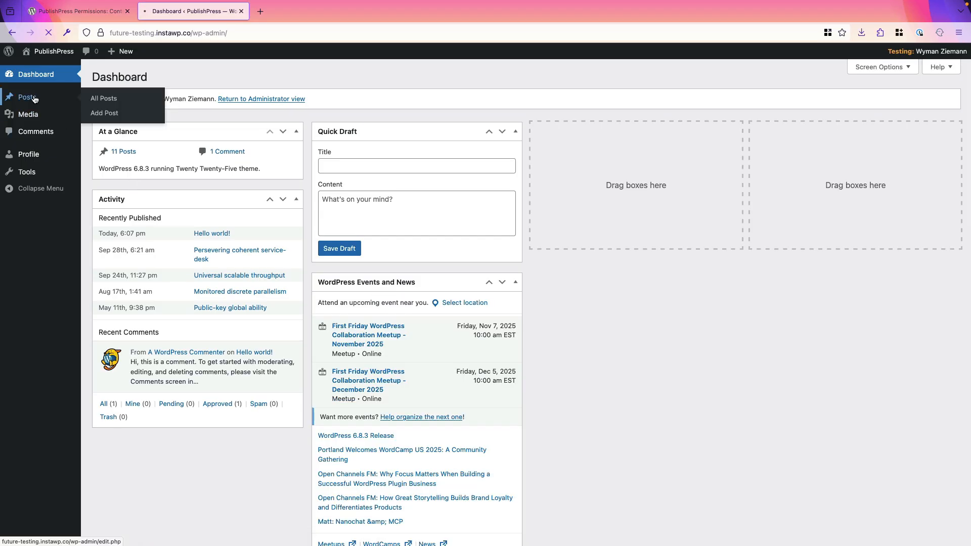
left_click(148, 78)
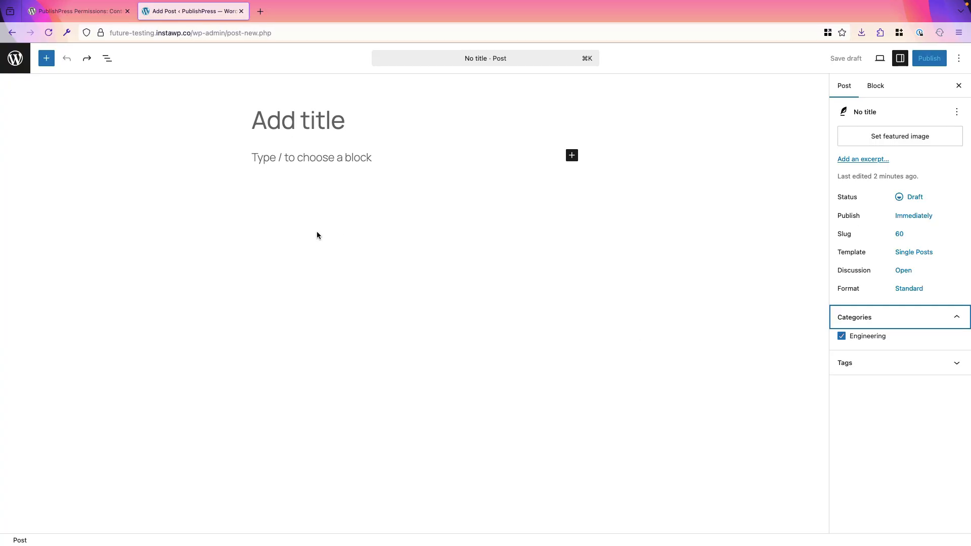
left_click(18, 68)
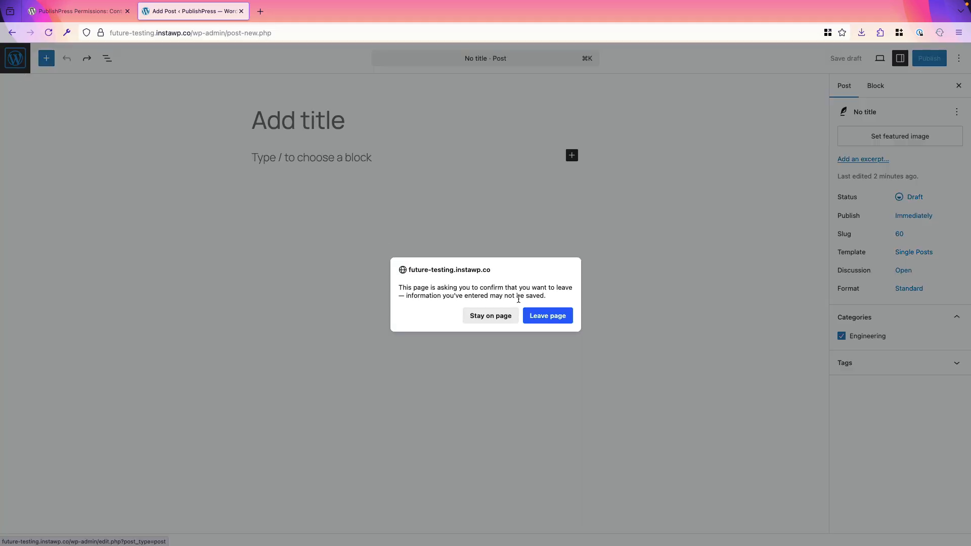
left_click(537, 317)
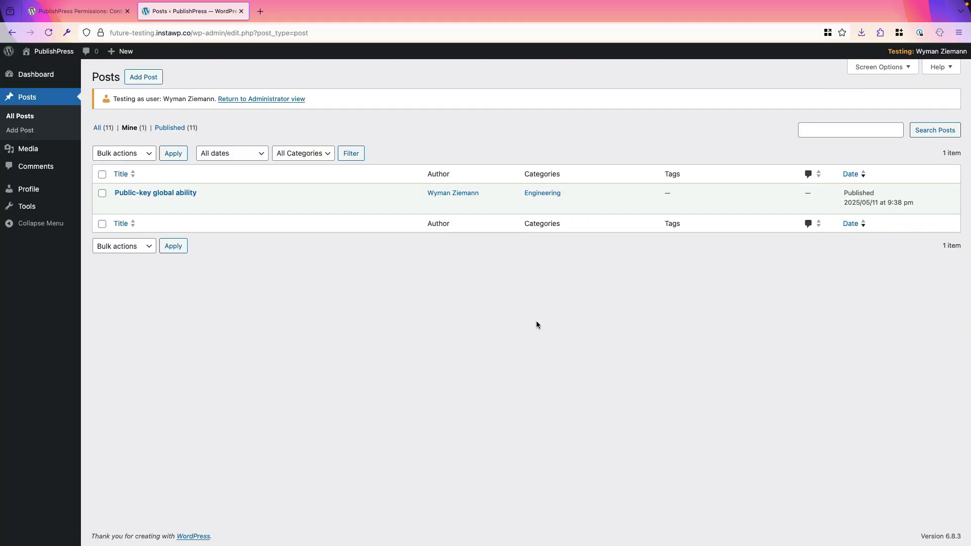
left_click(268, 99)
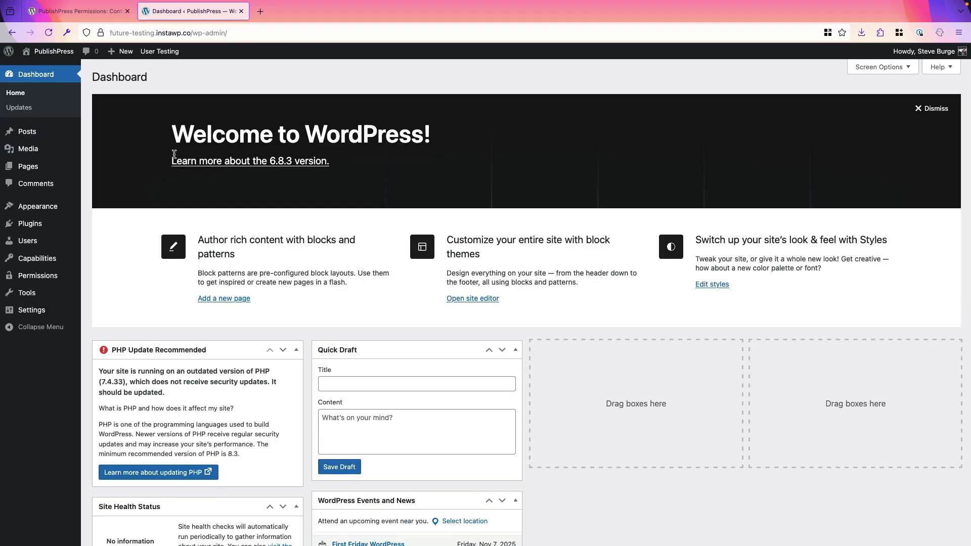
Bulk-remove all Author Assign Term permissions, including the Engineering limit, then return to the groups list
mouse_move(34, 275)
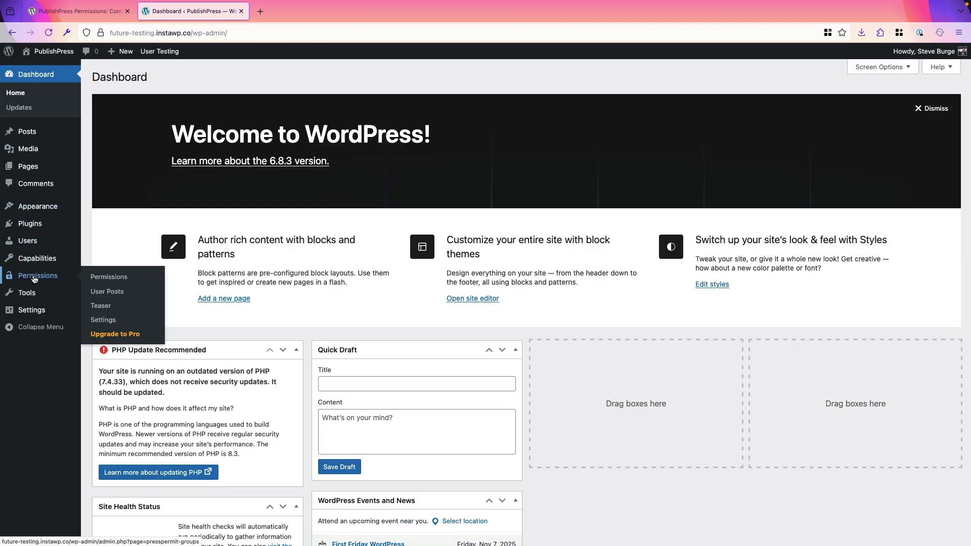
left_click(109, 278)
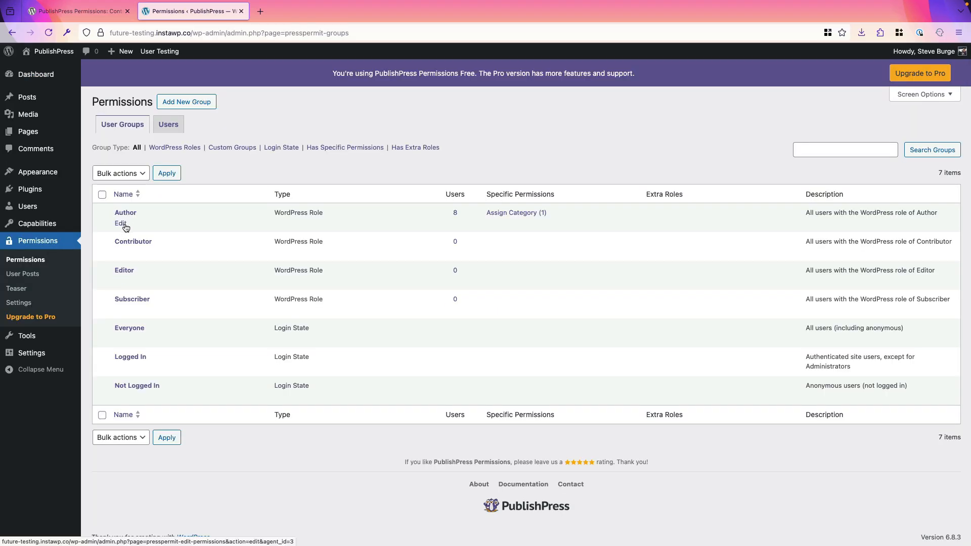
left_click(122, 225)
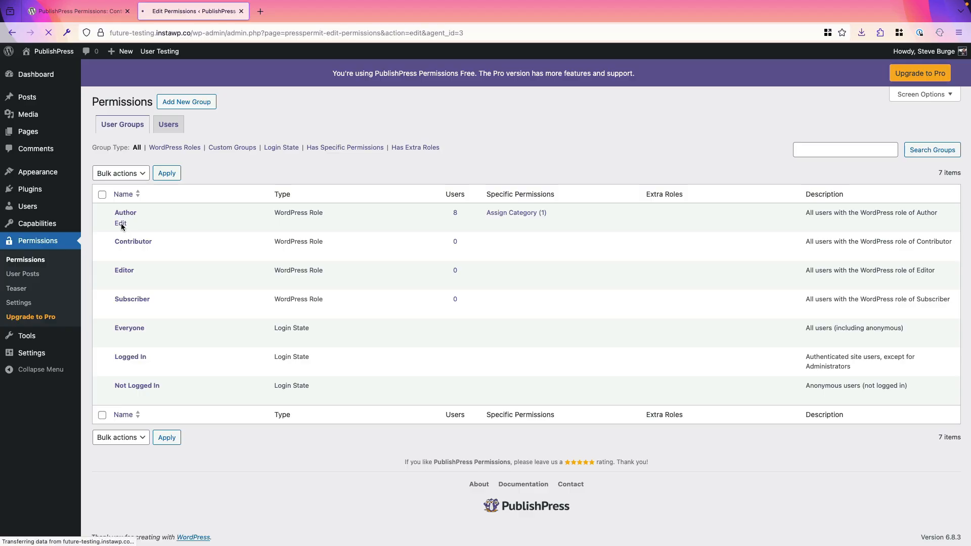
left_click(114, 332)
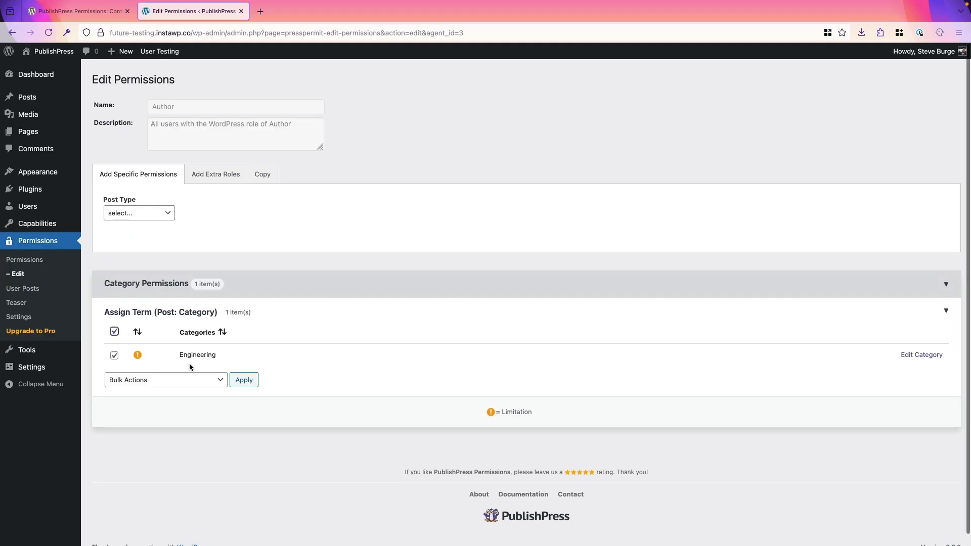
left_click(165, 380)
left_click(156, 392)
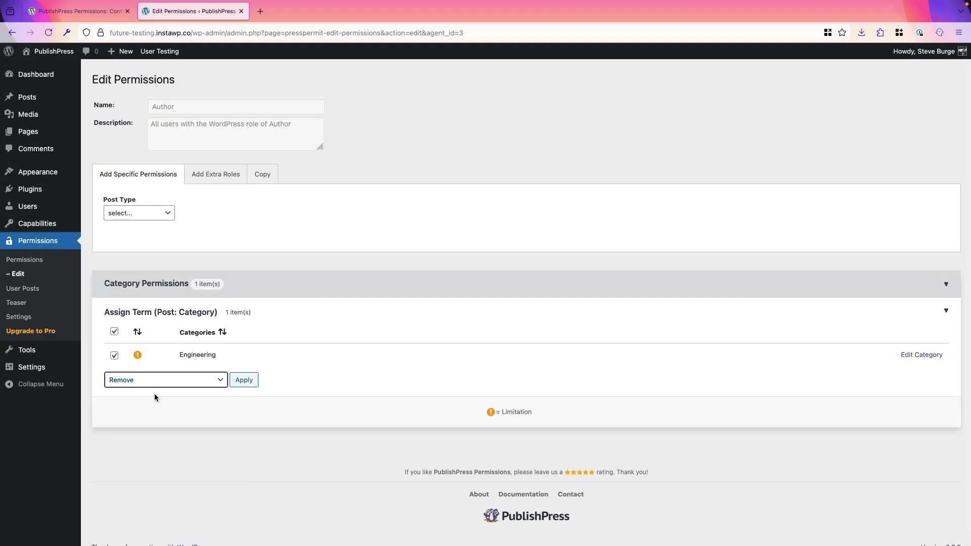
left_click(243, 380)
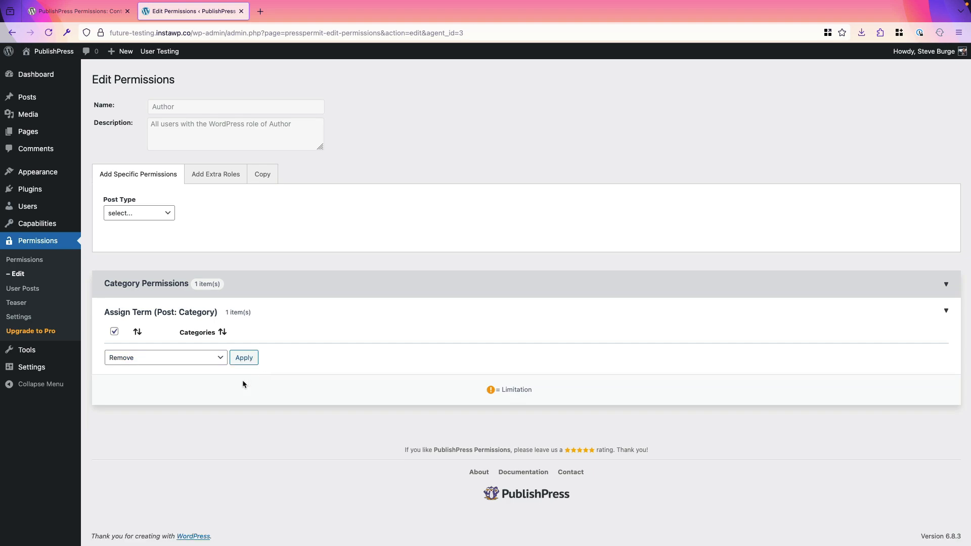
left_click(31, 265)
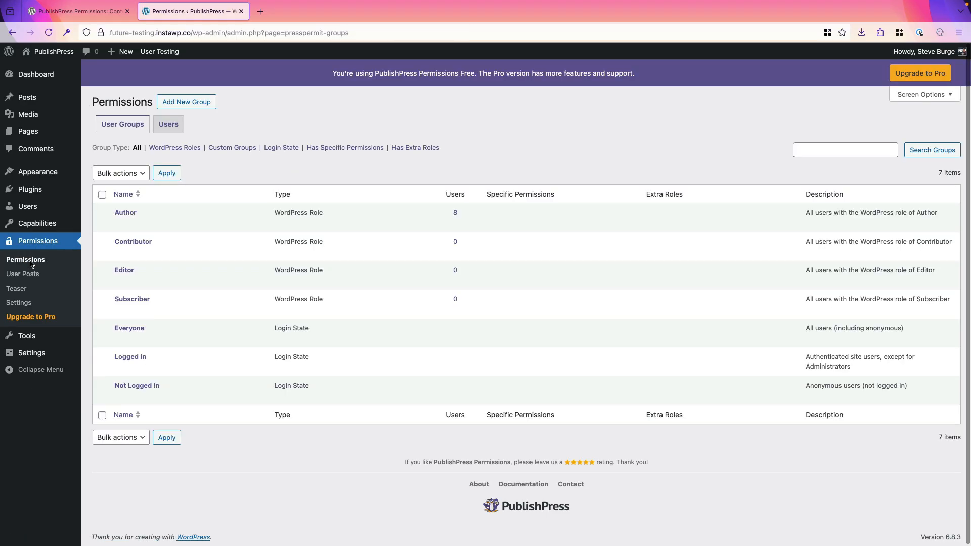
Open the permissions of the second user on the Users tab
left_click(175, 126)
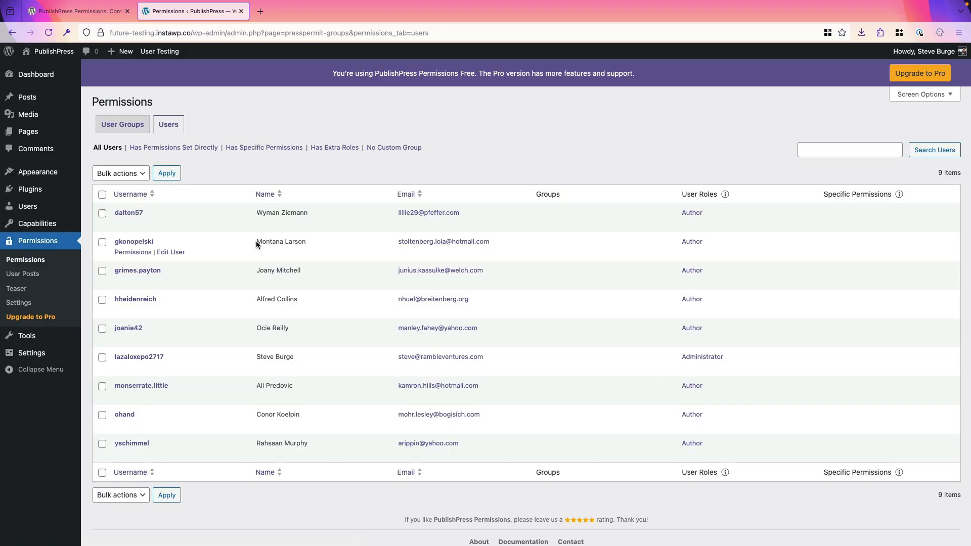
left_click_drag(257, 245, 282, 241)
left_click(139, 252)
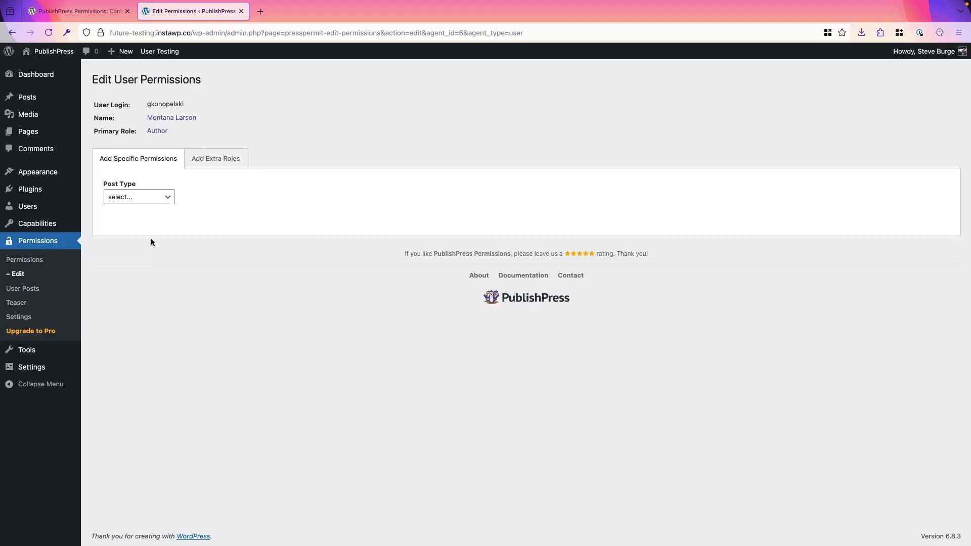
Limit this user's Post Assign Term to the History category and save
left_click(138, 201)
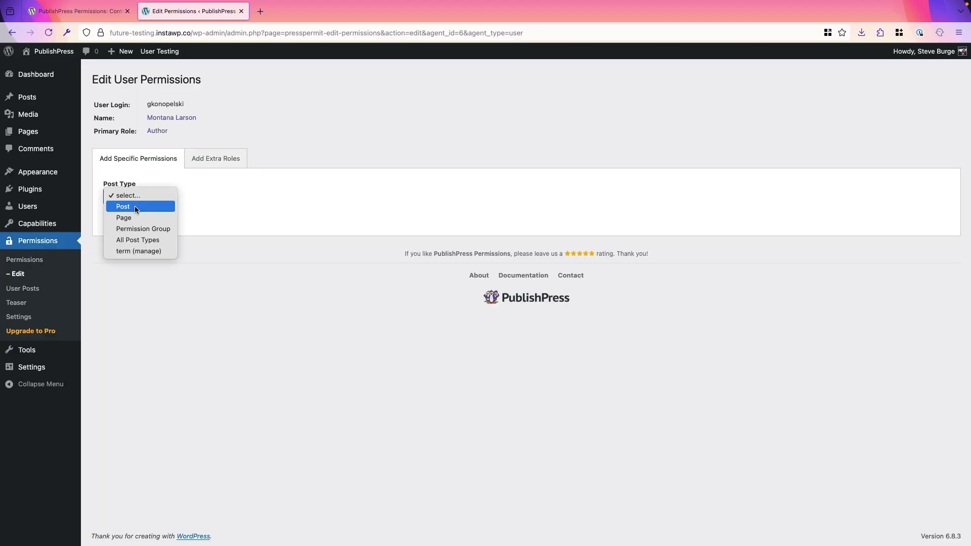
left_click(135, 205)
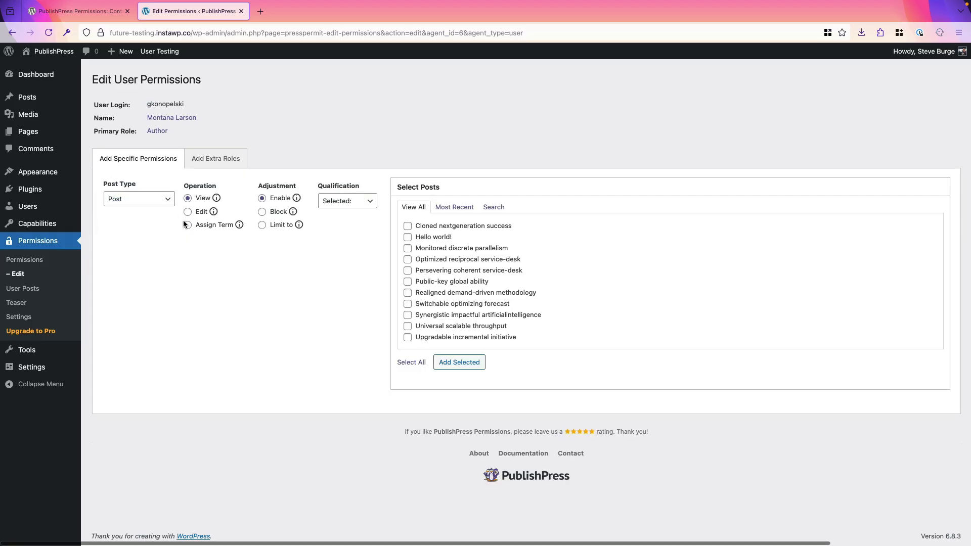
left_click(188, 226)
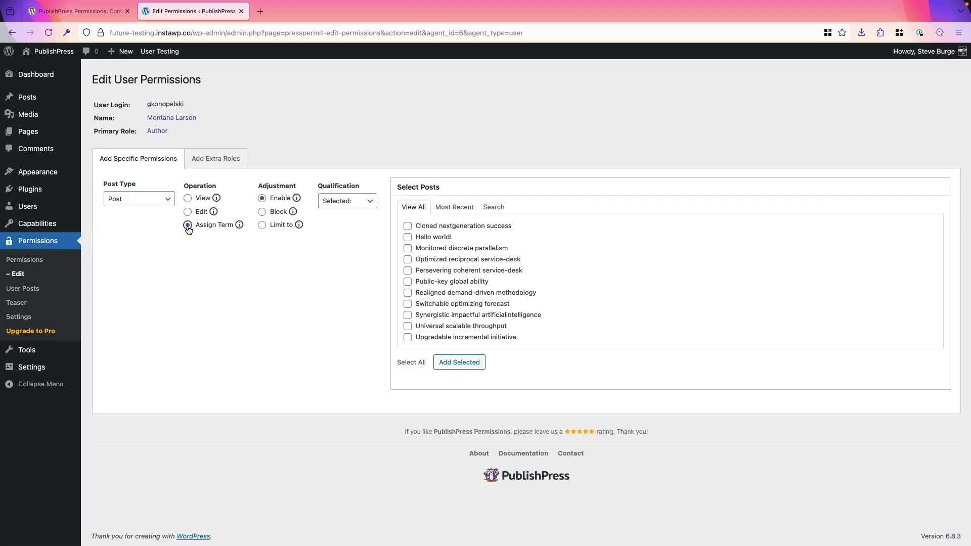
left_click(263, 225)
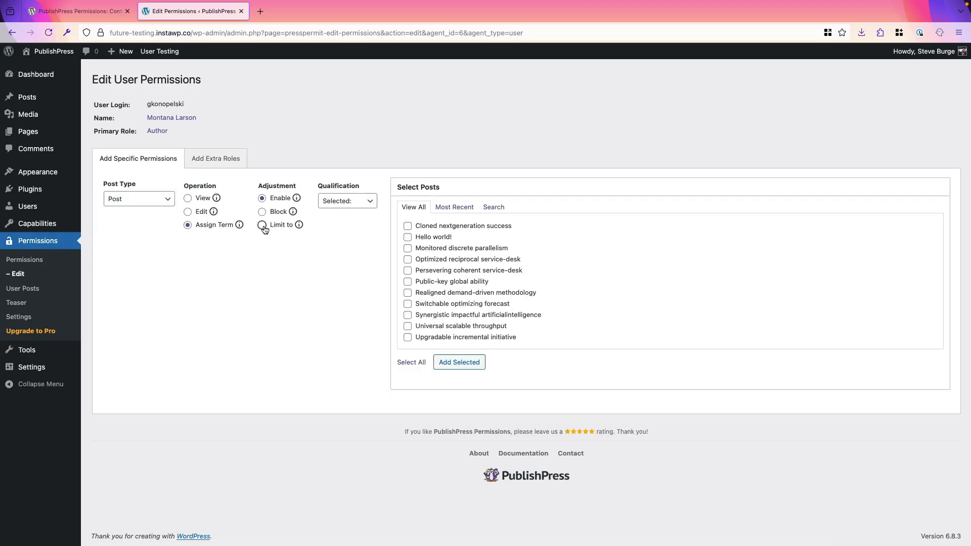
left_click(356, 207)
left_click(354, 209)
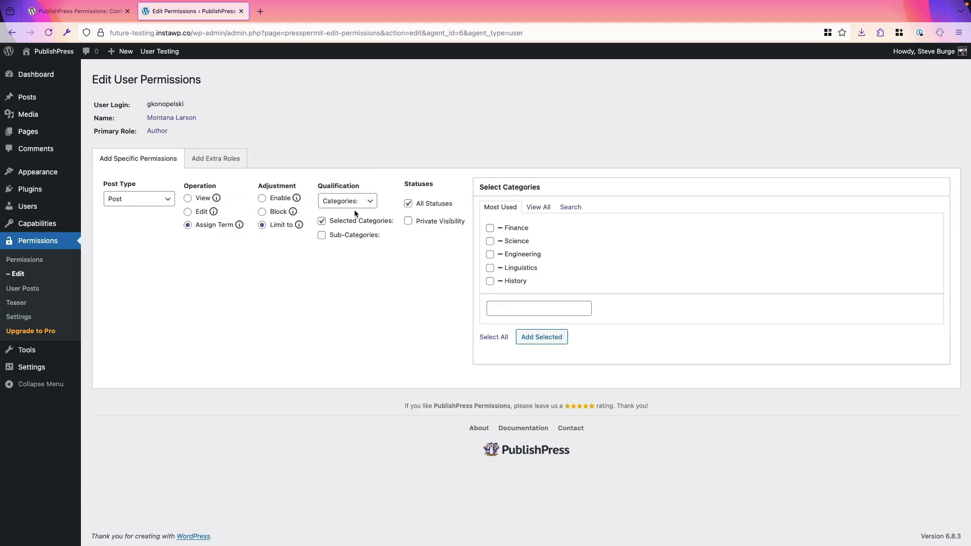
left_click(489, 282)
left_click(540, 337)
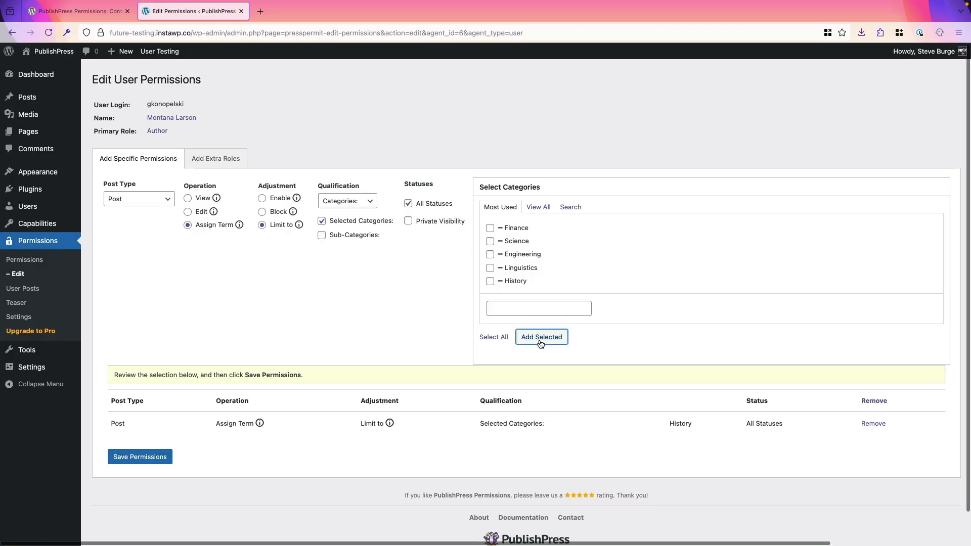
left_click(154, 457)
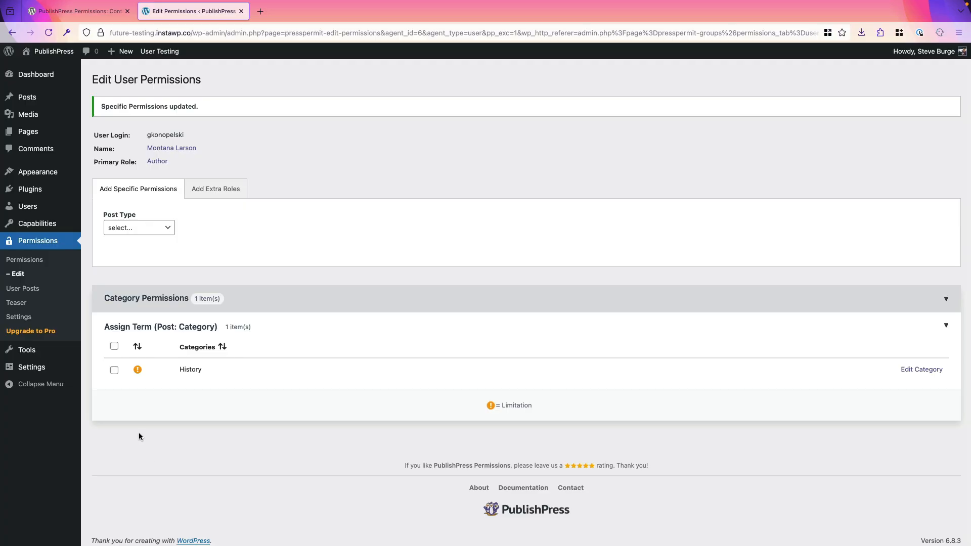
Test as the restricted user that a new post offers only the History category
left_click(33, 210)
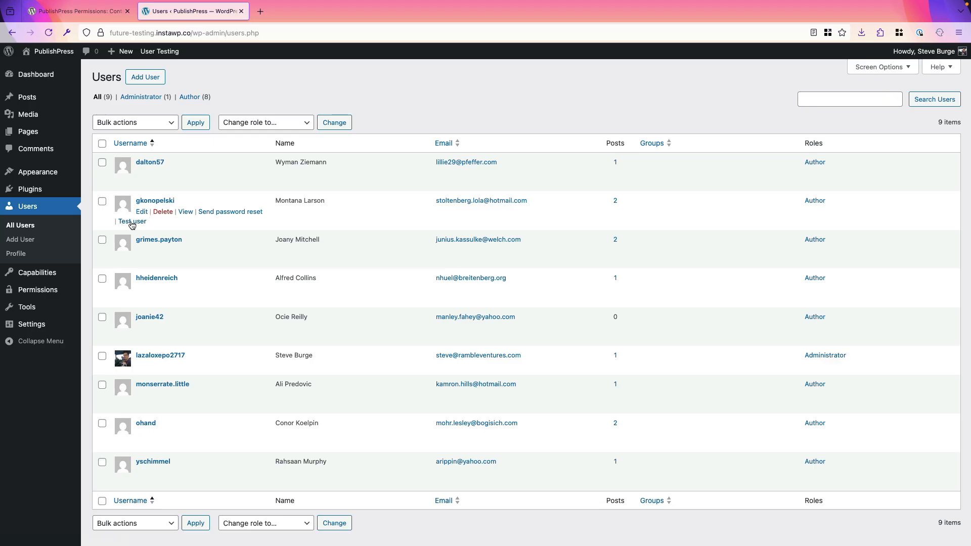
left_click(132, 222)
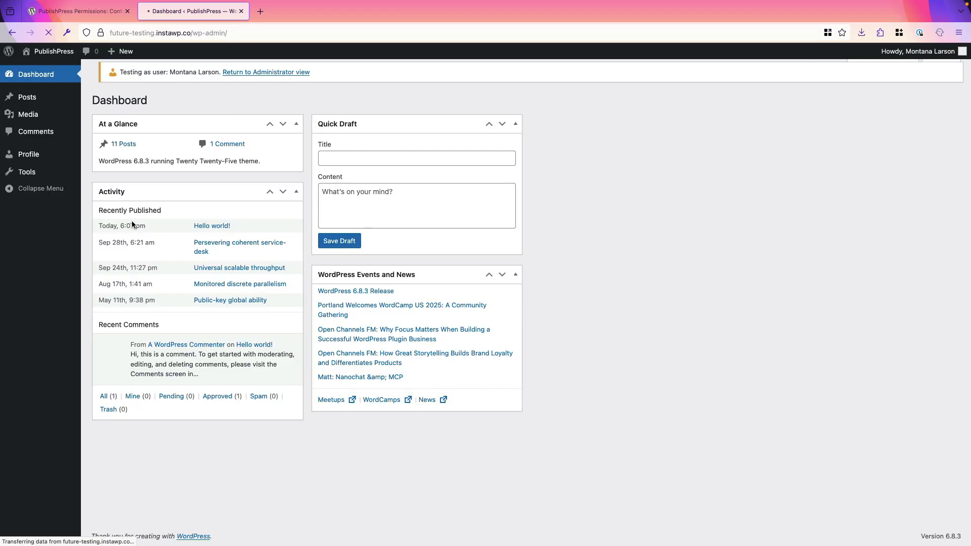
mouse_move(31, 99)
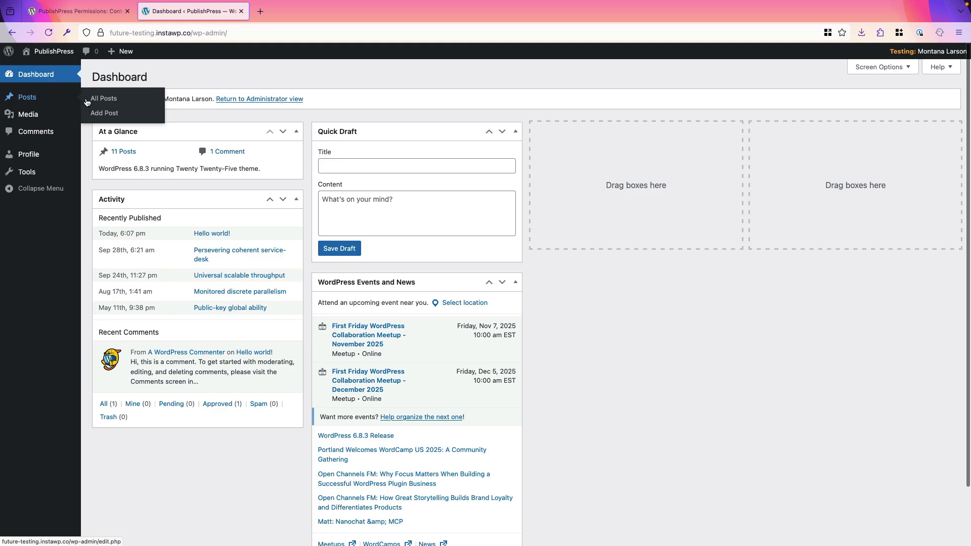
left_click(97, 115)
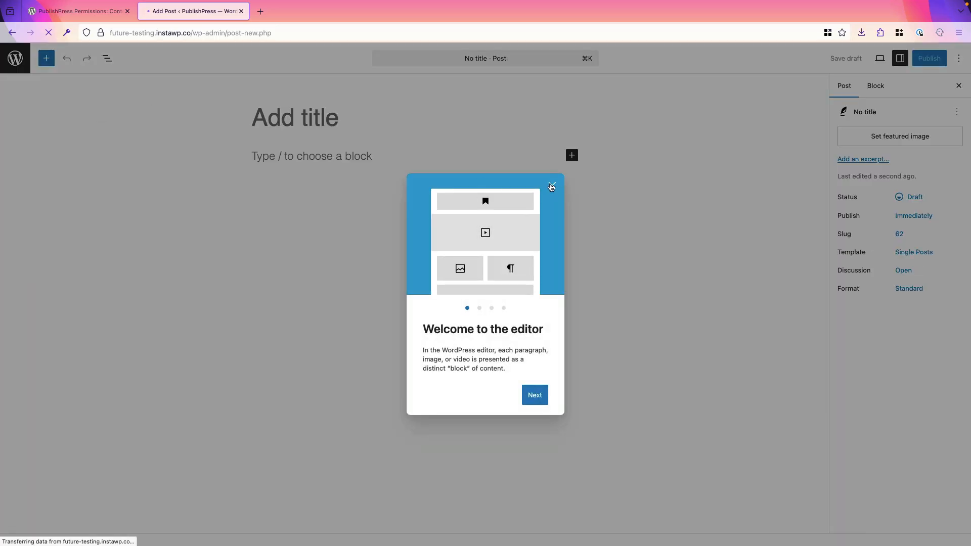
left_click(551, 186)
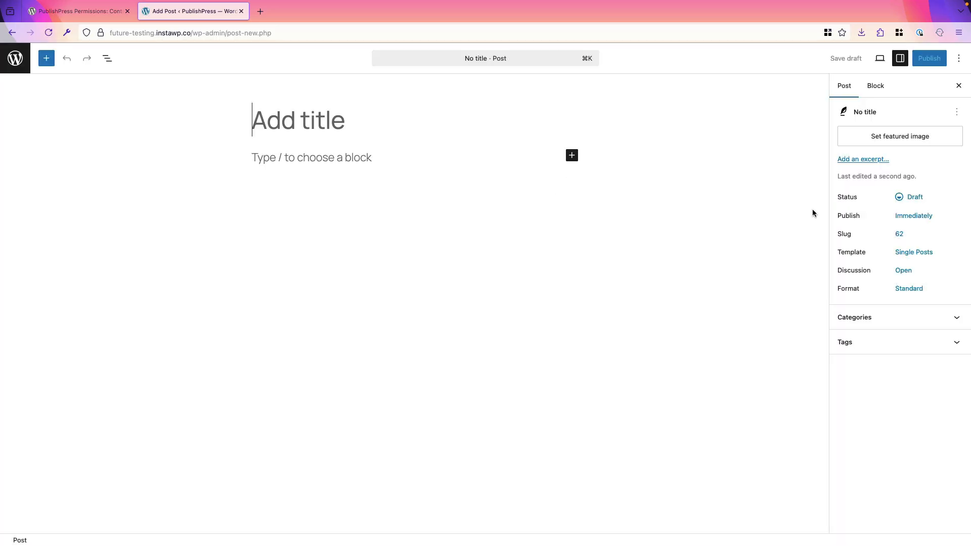
left_click(867, 318)
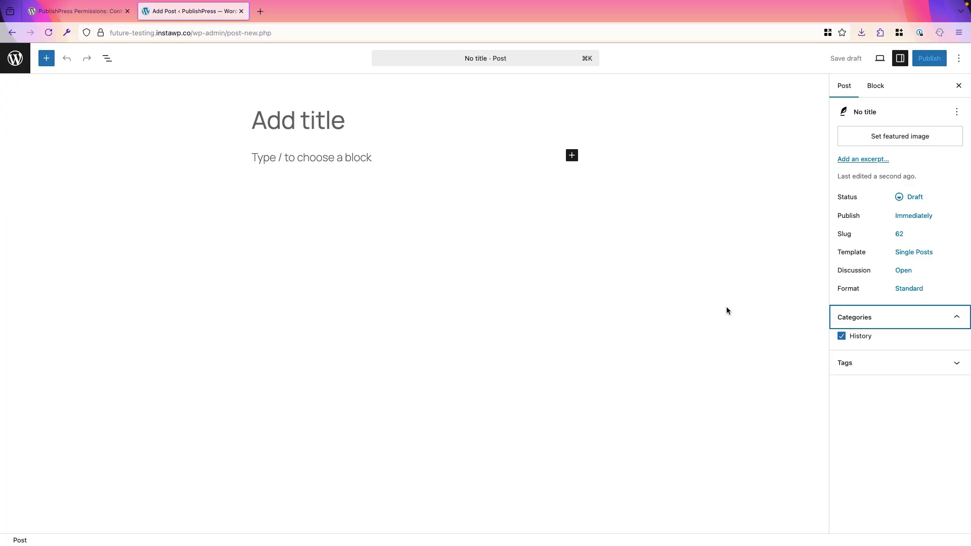
left_click(85, 15)
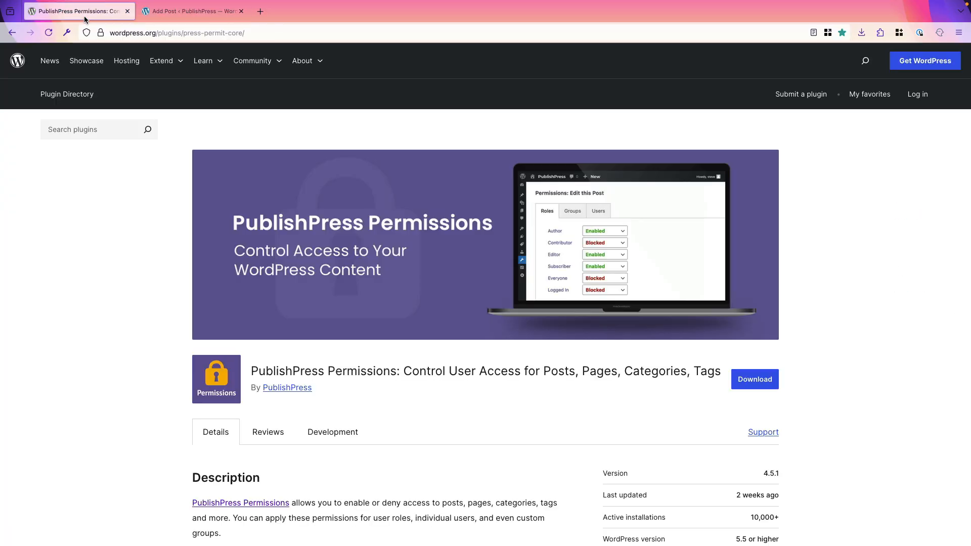